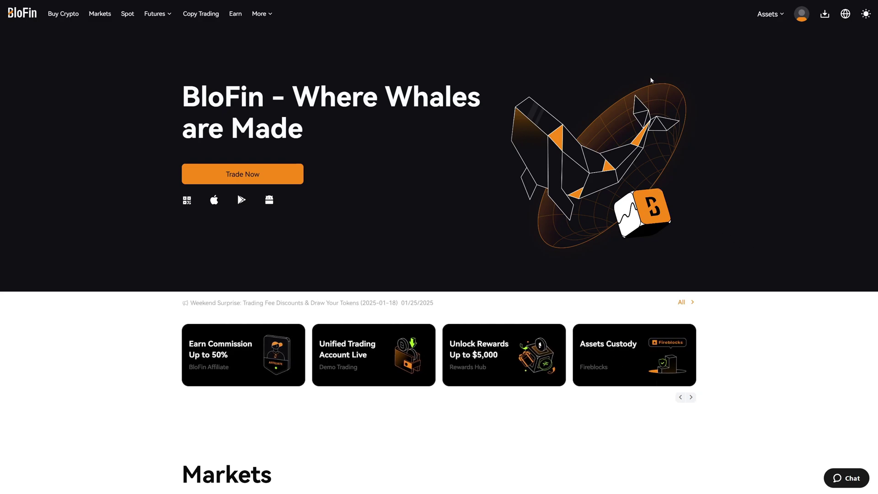
- From Assets Overview, start a deposit and select USDT (Tether) as the crypto
mouse_move(761, 14)
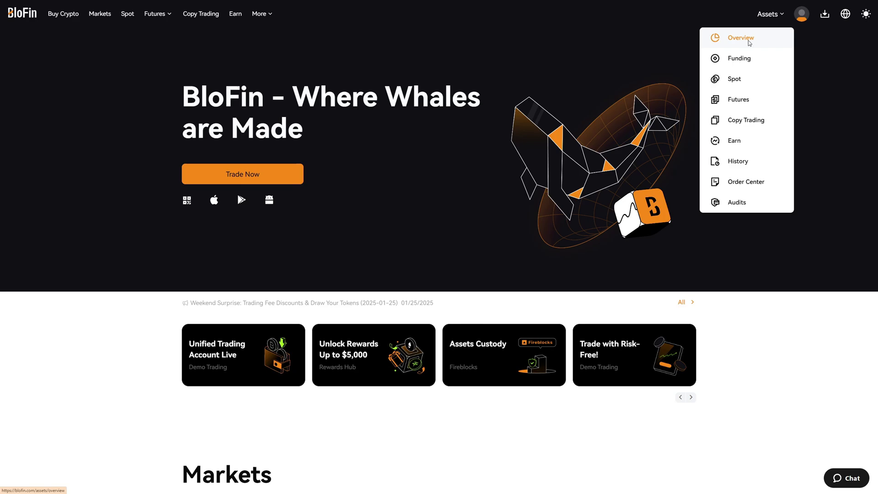
click(748, 40)
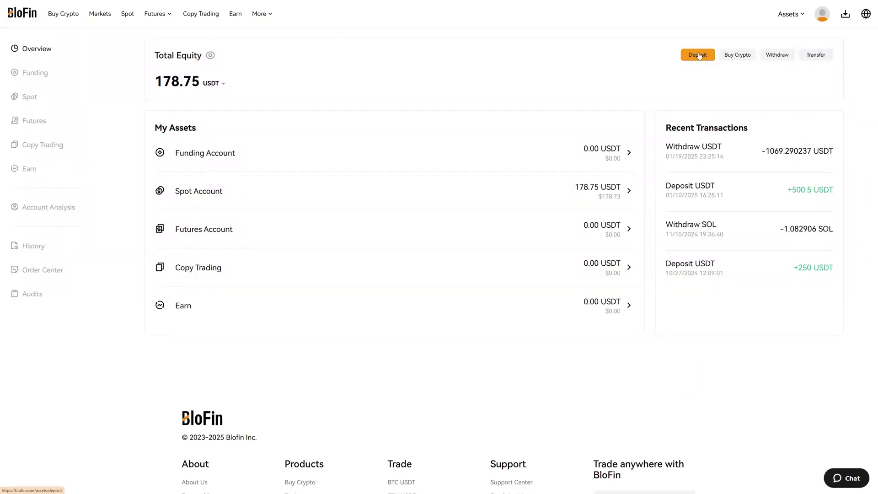
click(707, 57)
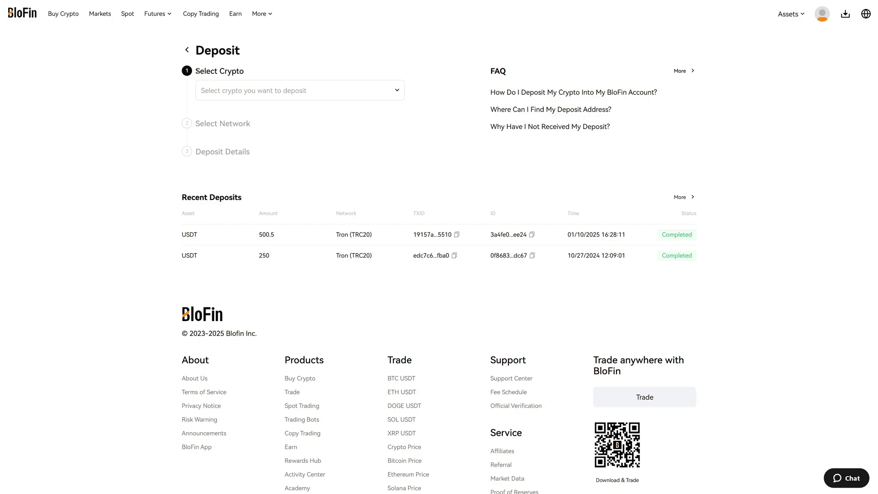
drag(198, 71, 251, 72)
click(252, 72)
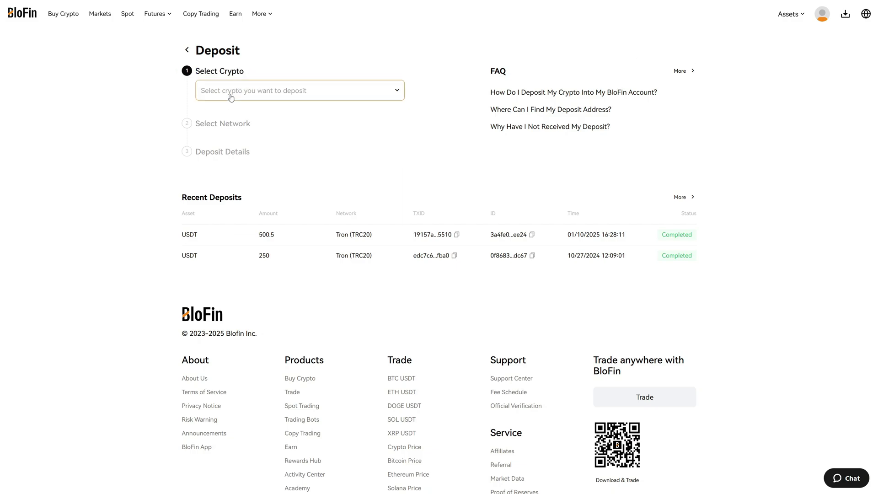
click(231, 98)
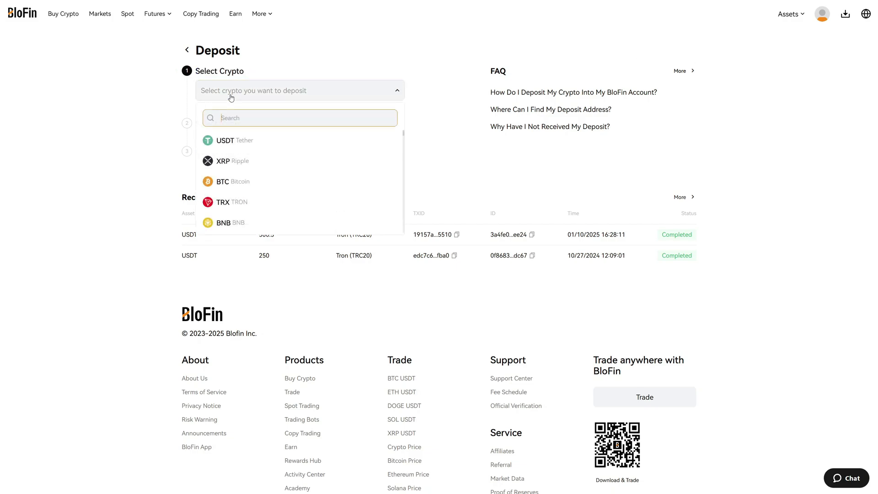
click(280, 143)
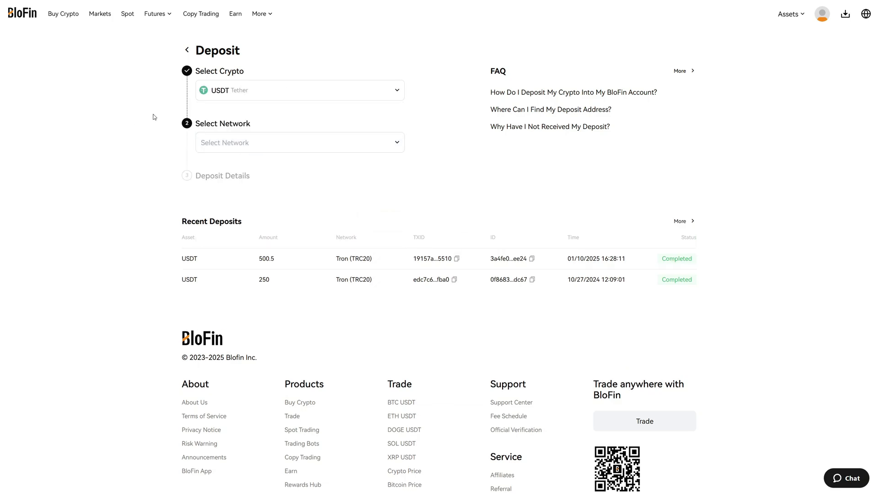
- Set the USDT deposit network to Tron (TRC20) and copy the deposit address
click(207, 142)
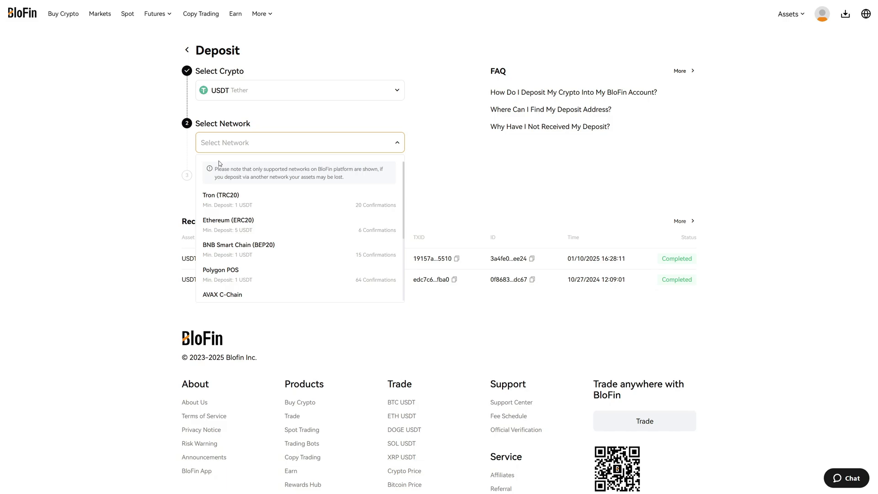
click(243, 202)
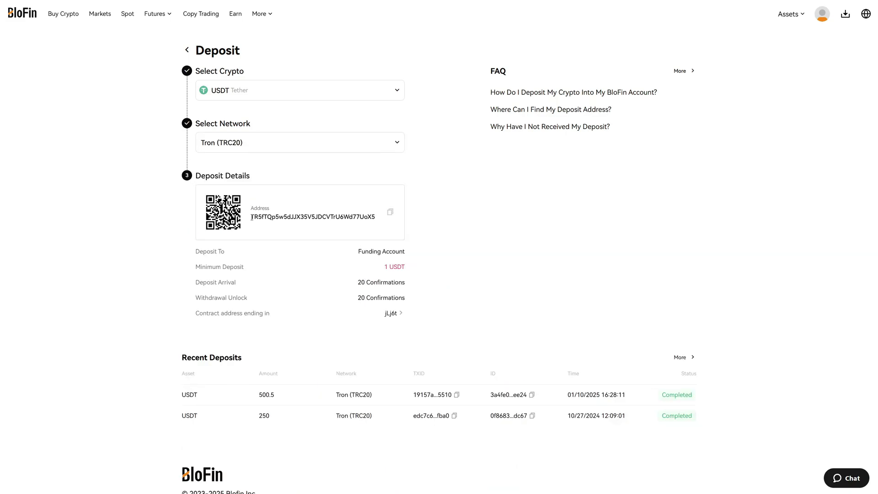
drag(252, 218, 386, 216)
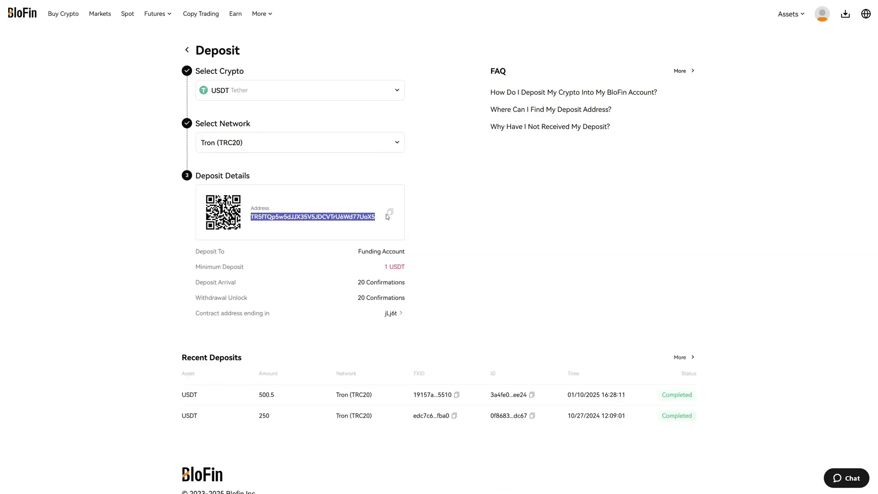
click(260, 216)
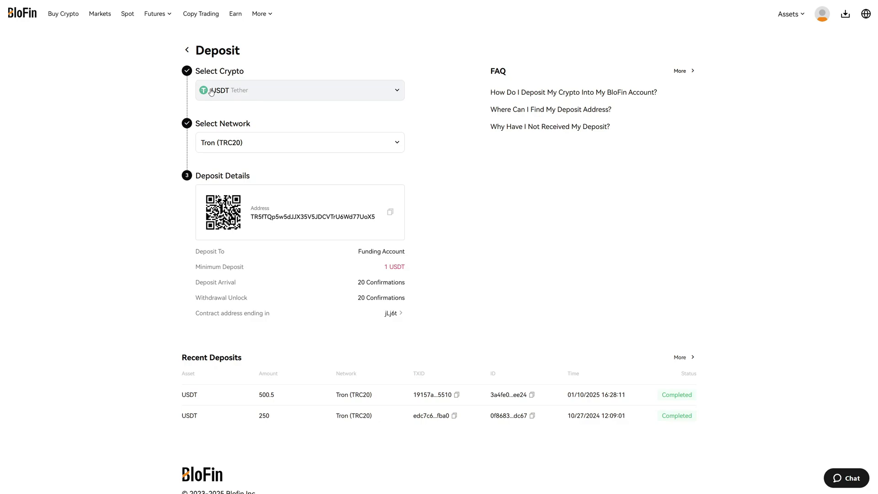
drag(195, 123, 250, 124)
click(241, 123)
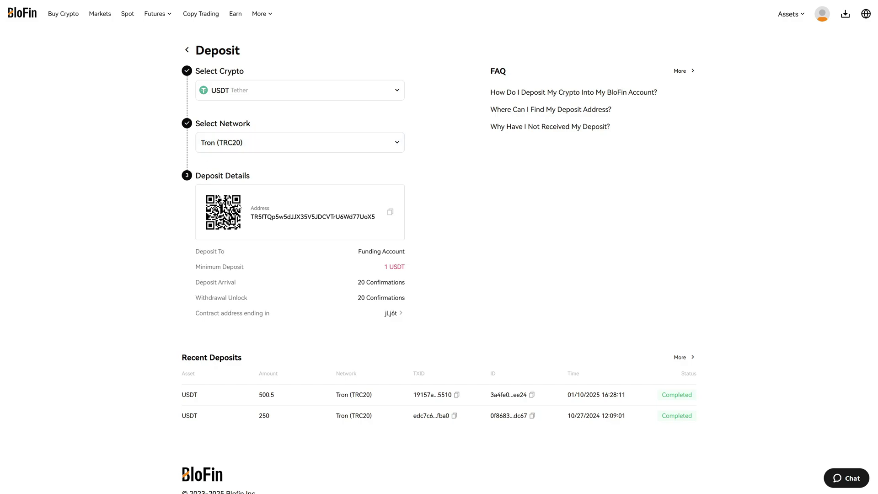
drag(251, 217, 376, 222)
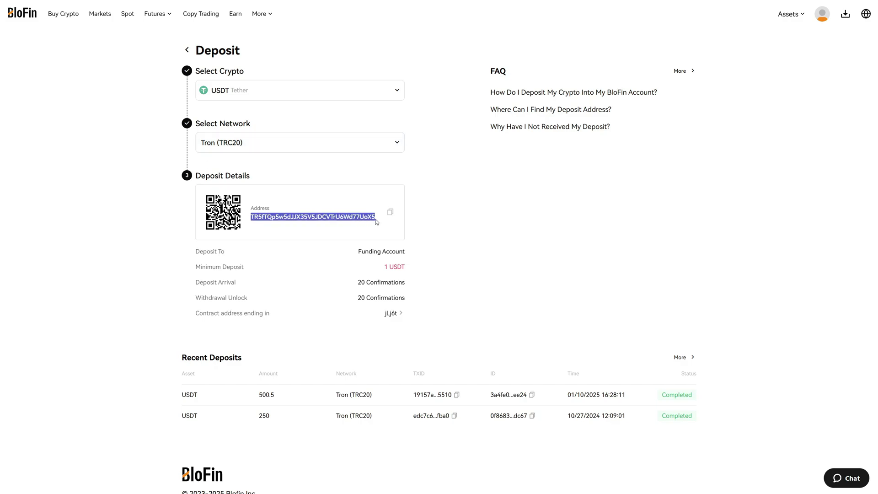
click(376, 221)
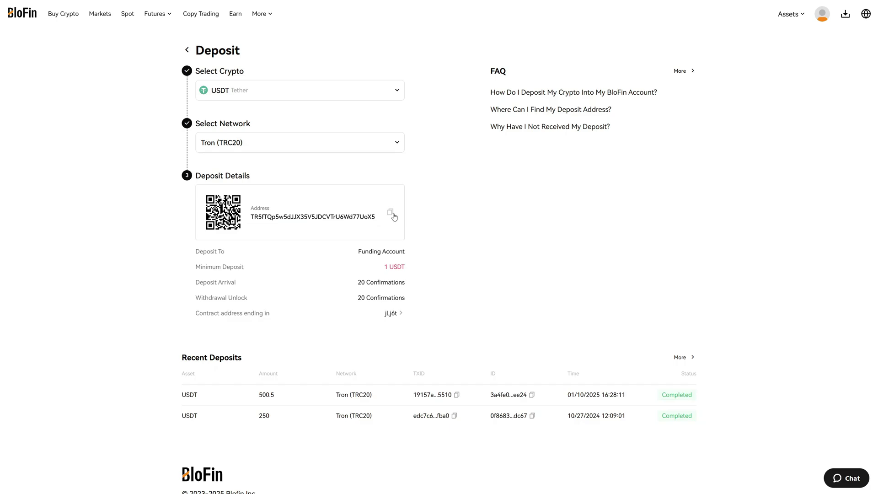
click(391, 215)
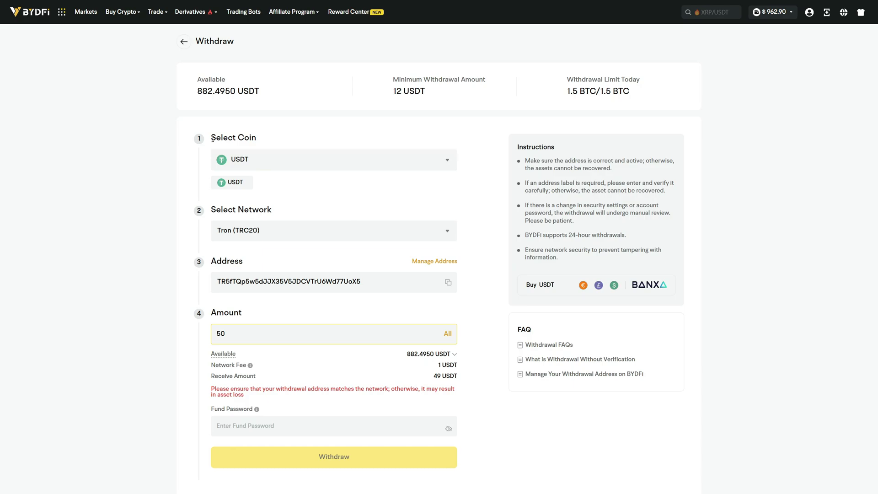
drag(213, 138, 270, 138)
click(239, 143)
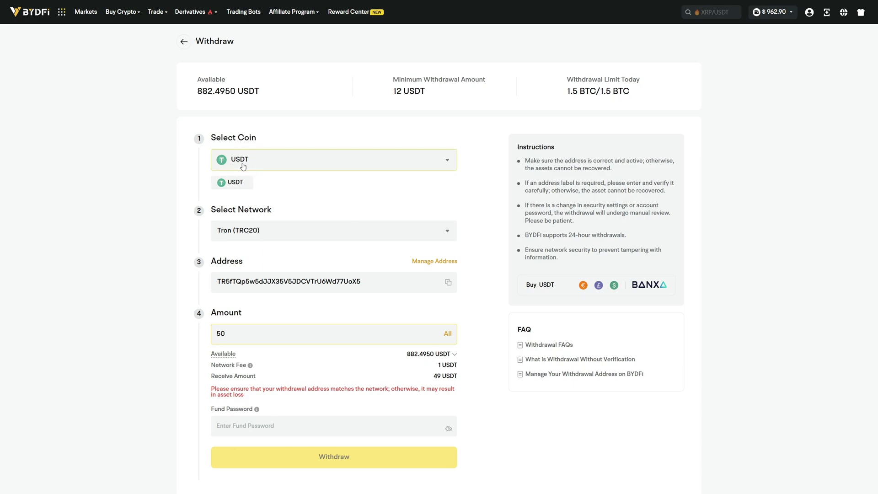
drag(211, 209, 272, 210)
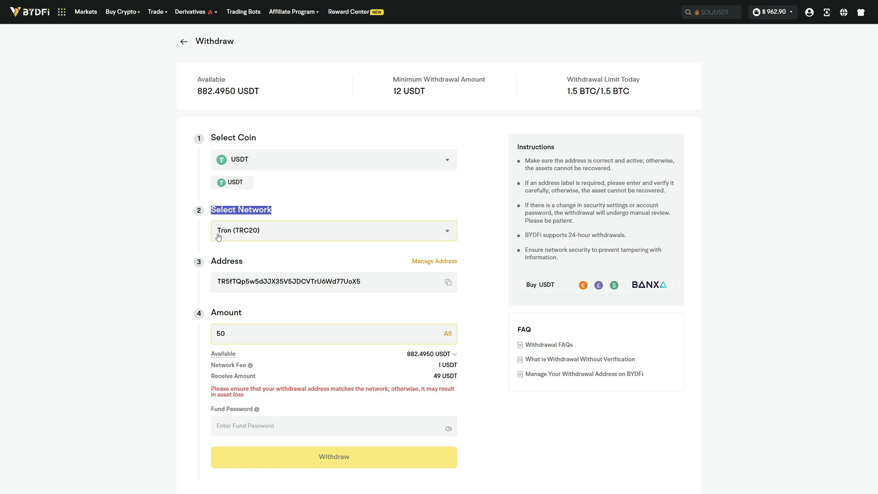
click(243, 207)
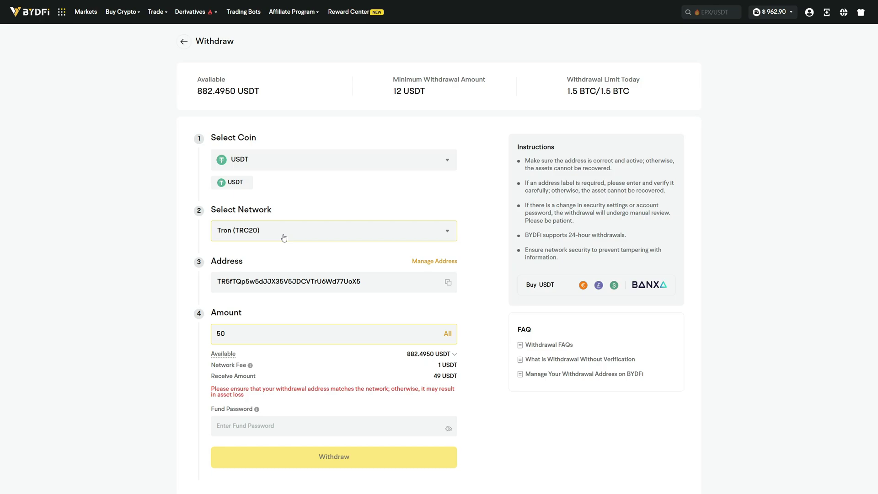
click(337, 233)
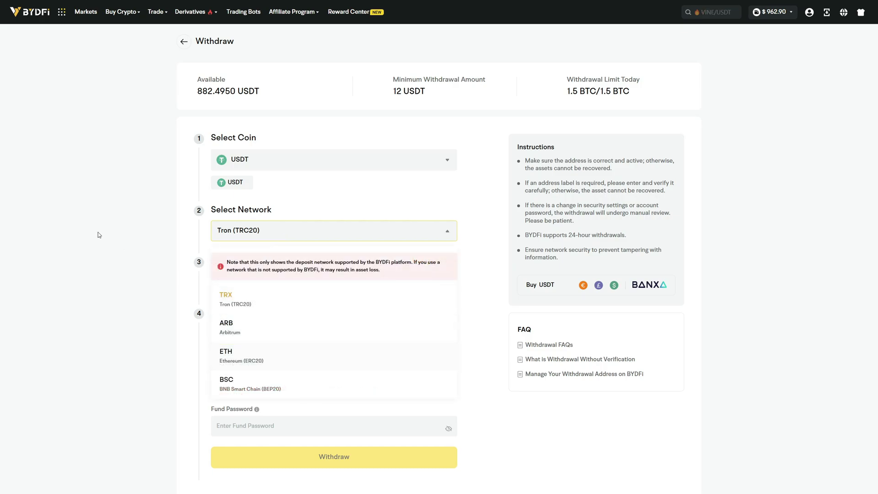
click(224, 297)
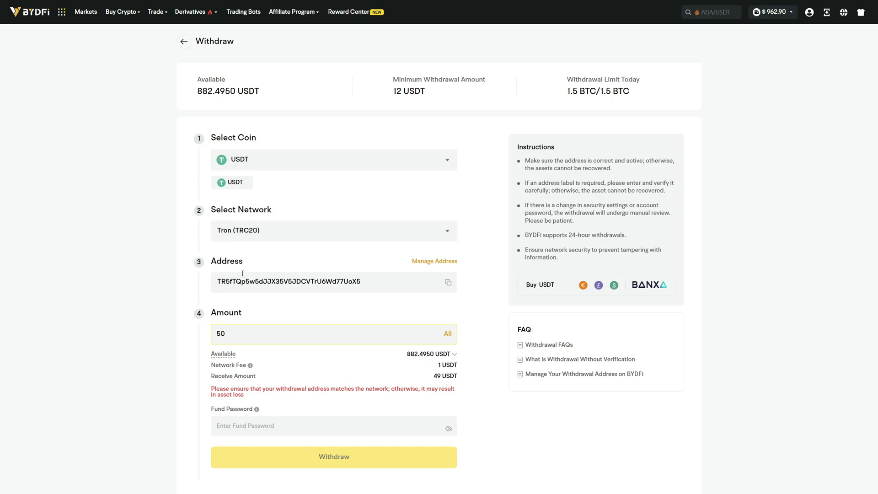
double_click(231, 261)
click(243, 270)
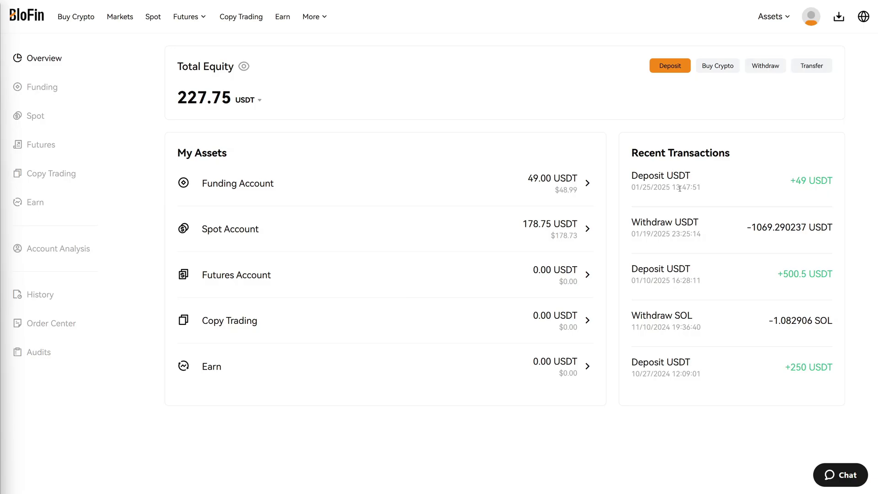
- Review the new 49 USDT deposit and the Funding, Spot and Futures account balances
drag(670, 187, 701, 189)
click(700, 189)
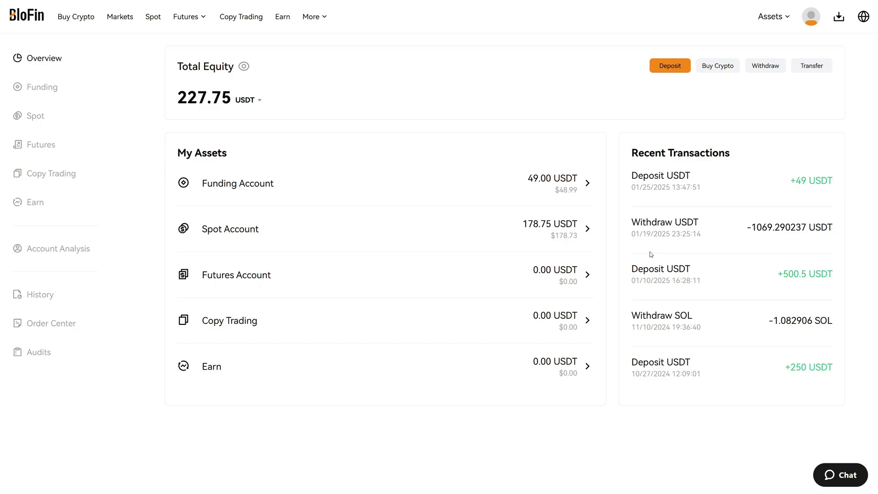
drag(203, 184, 287, 189)
click(286, 187)
drag(203, 229, 259, 228)
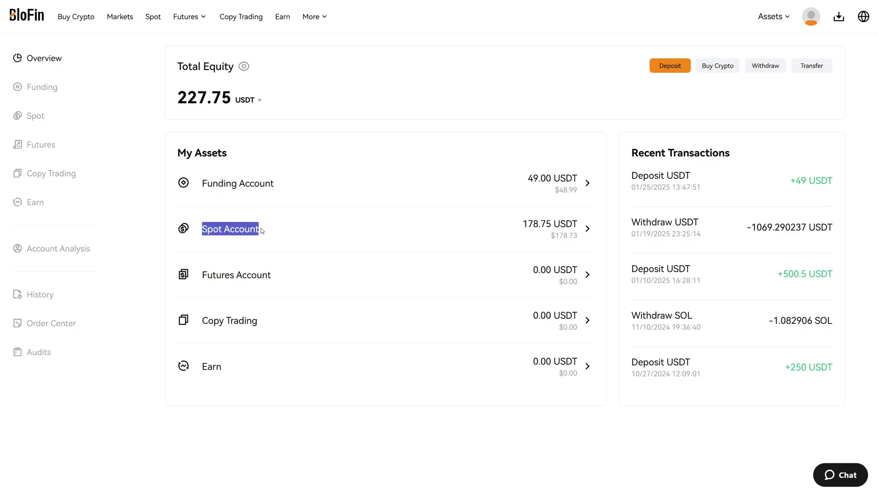
click(287, 246)
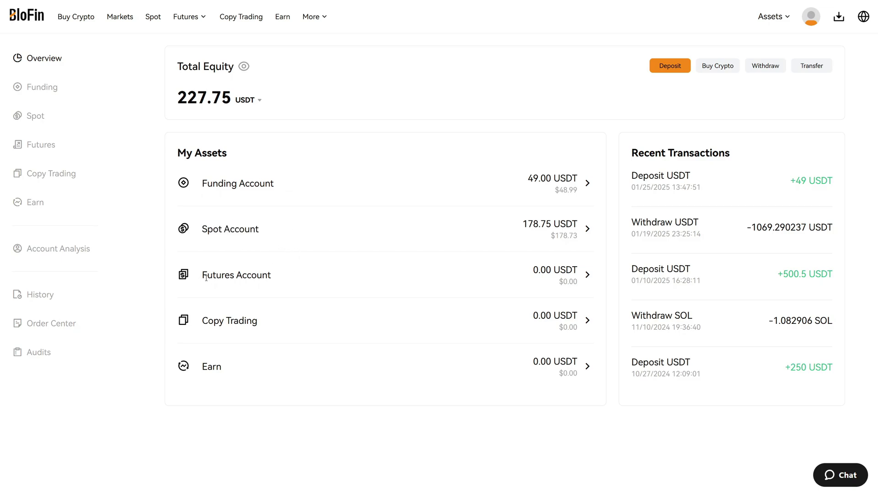
drag(203, 276, 272, 280)
click(273, 281)
- Transfer the full 49 USDT balance from the Funding Account to the Futures Account
click(814, 68)
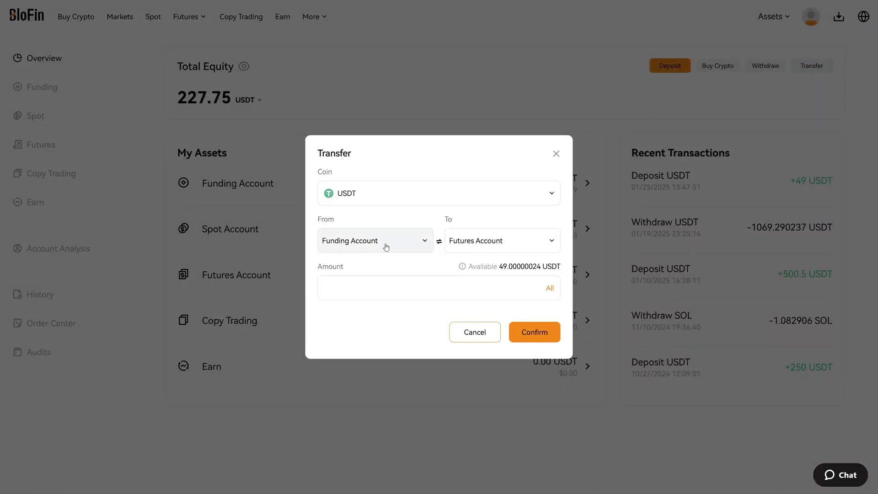
click(500, 241)
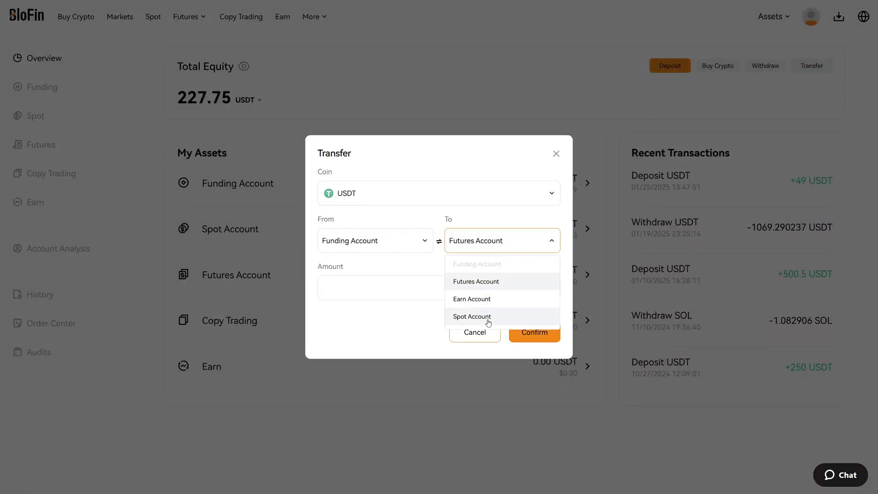
click(422, 293)
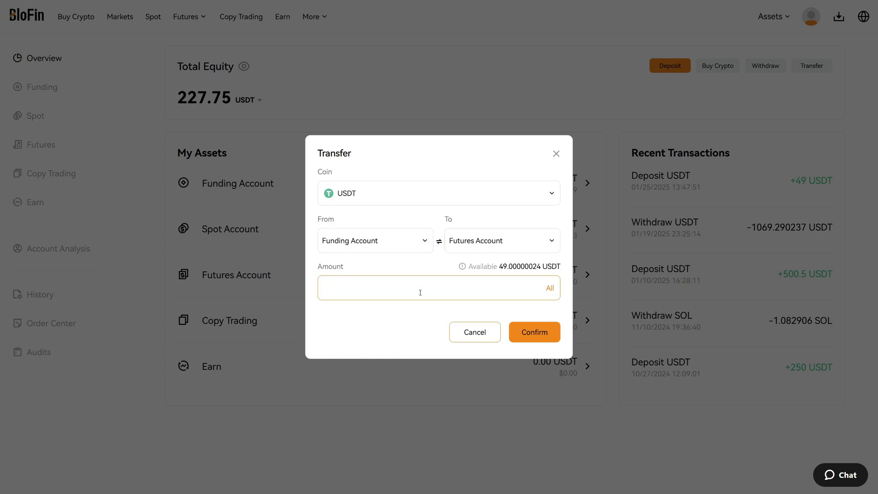
click(550, 288)
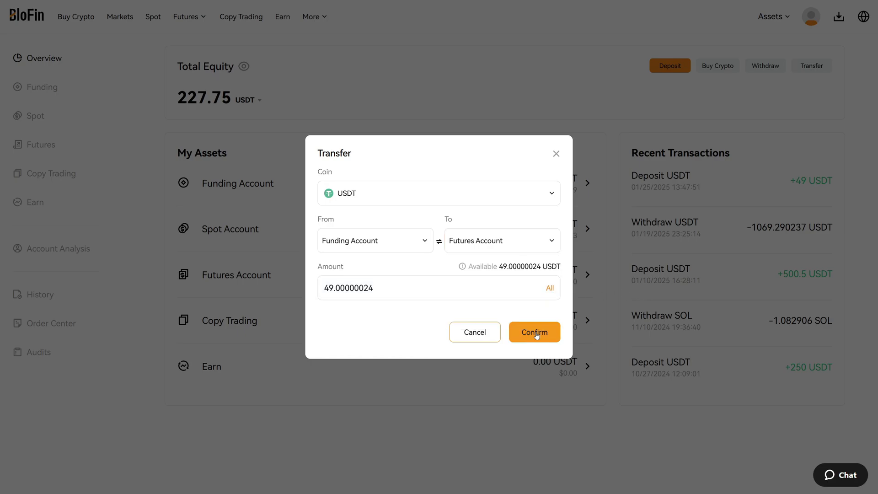
click(536, 334)
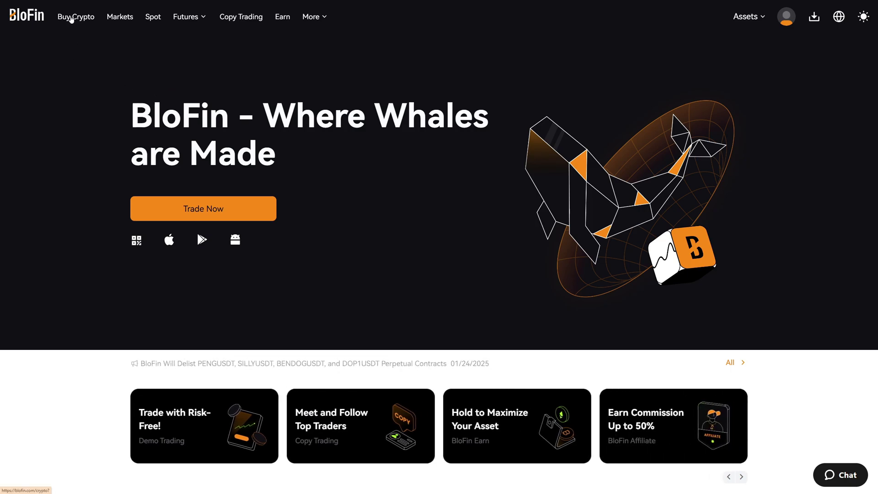
- Go to the Buy Crypto page and enter 100 as the amount to pay
click(70, 17)
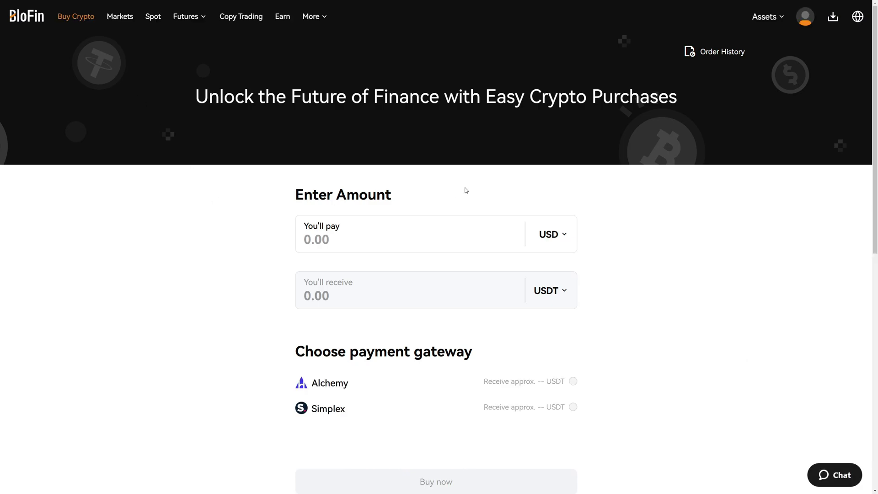
click(397, 233)
text(100)
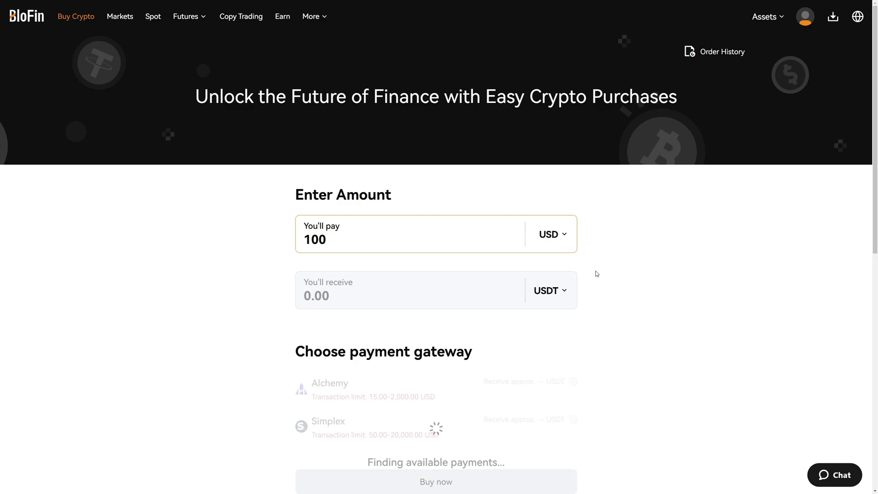
scroll(604, 265, down, 2)
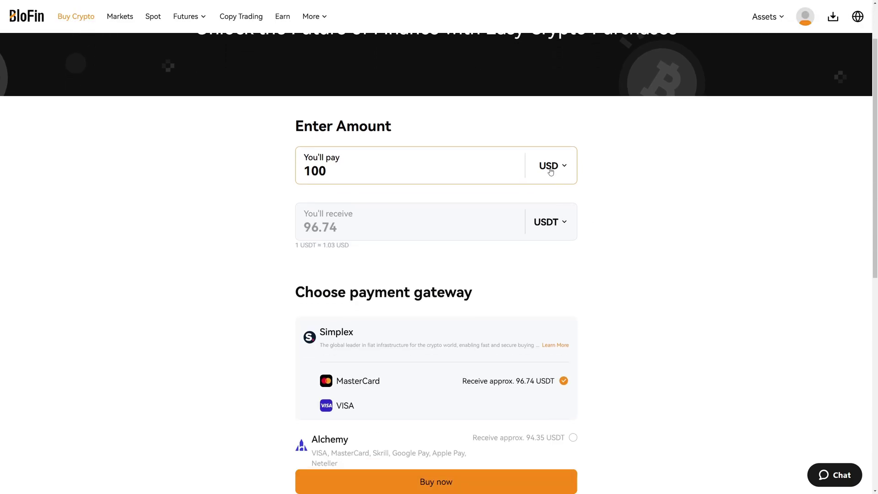
- Change the payment currency from USD to EUR
click(557, 172)
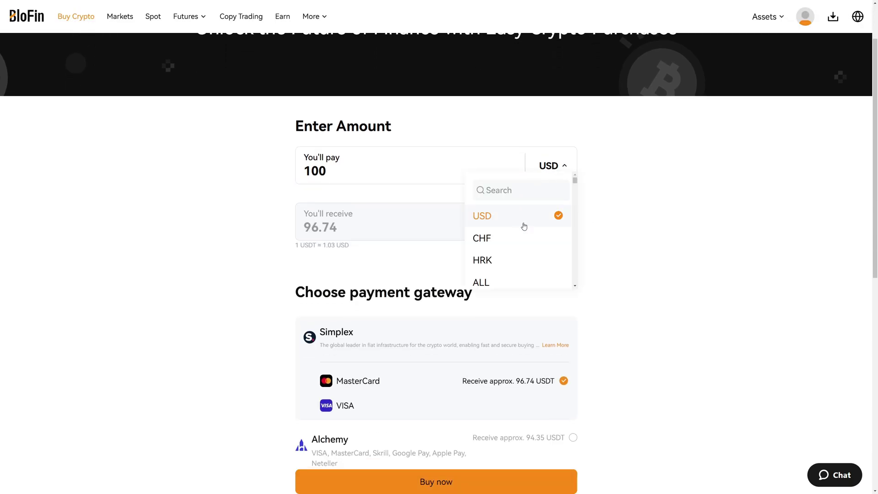
scroll(496, 245, down, 4)
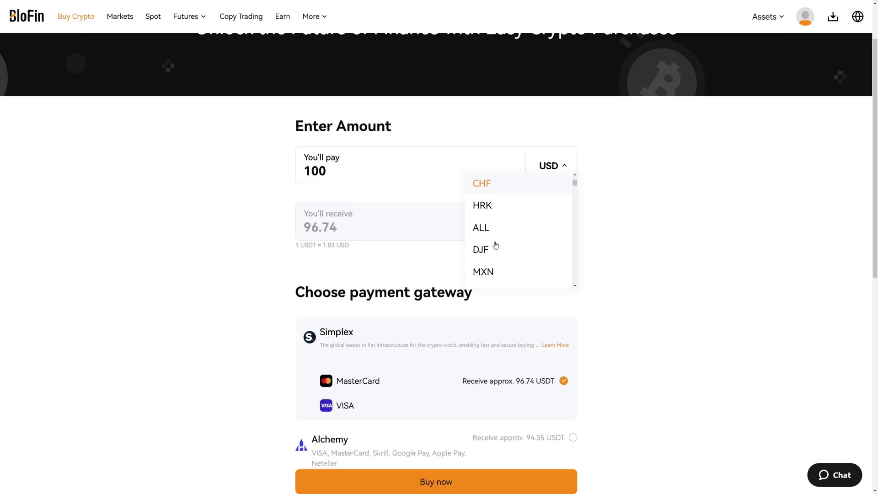
scroll(511, 192, up, 4)
click(514, 182)
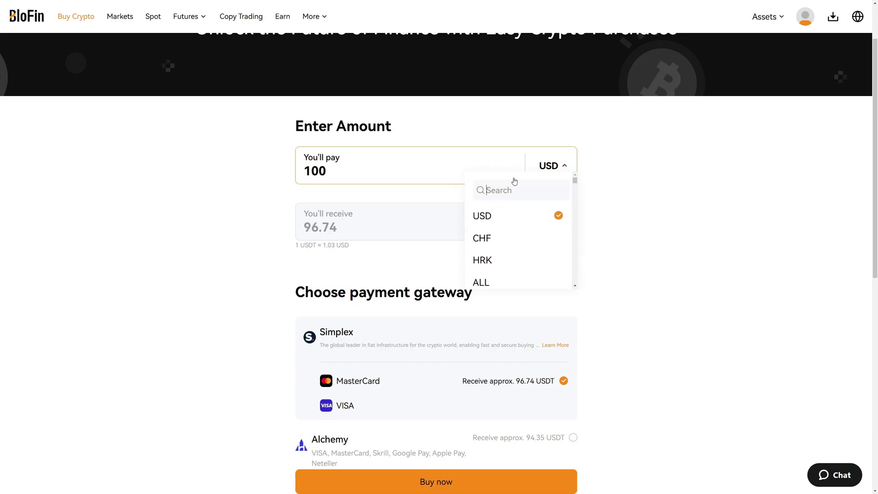
text(eur)
click(506, 220)
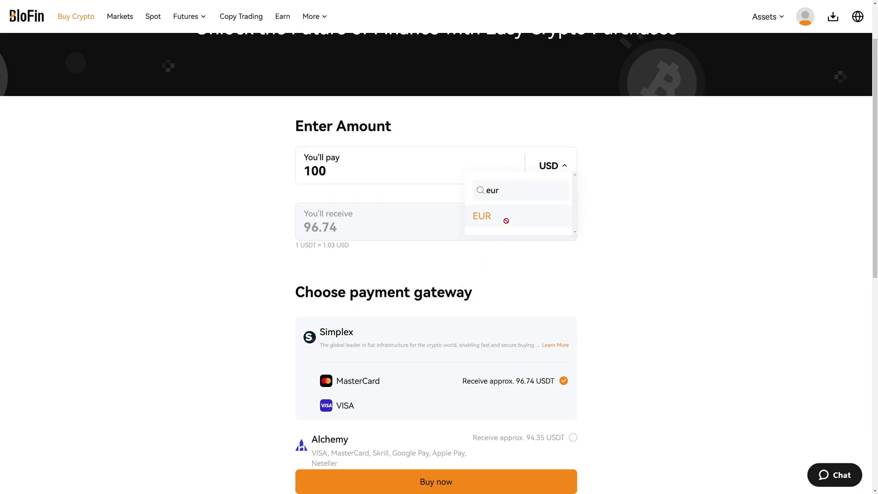
click(554, 224)
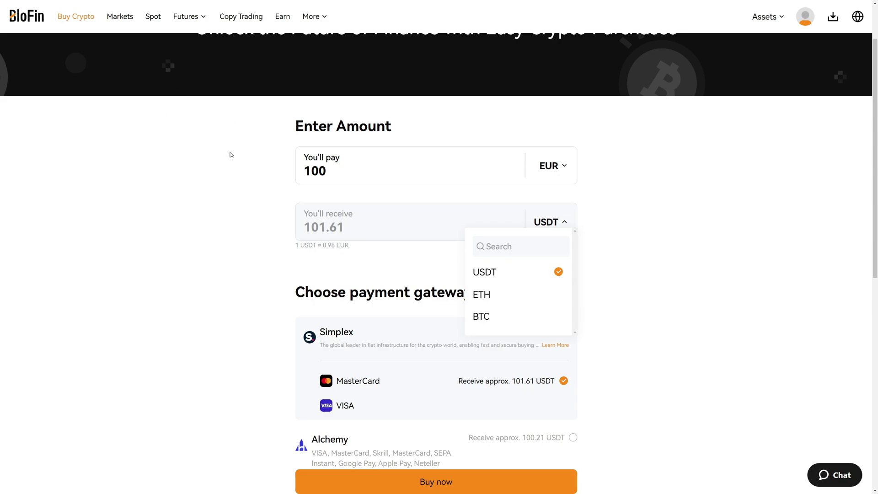
- Keep USDT as the coin and switch to the Alchemy gateway with Skrill payment
click(175, 173)
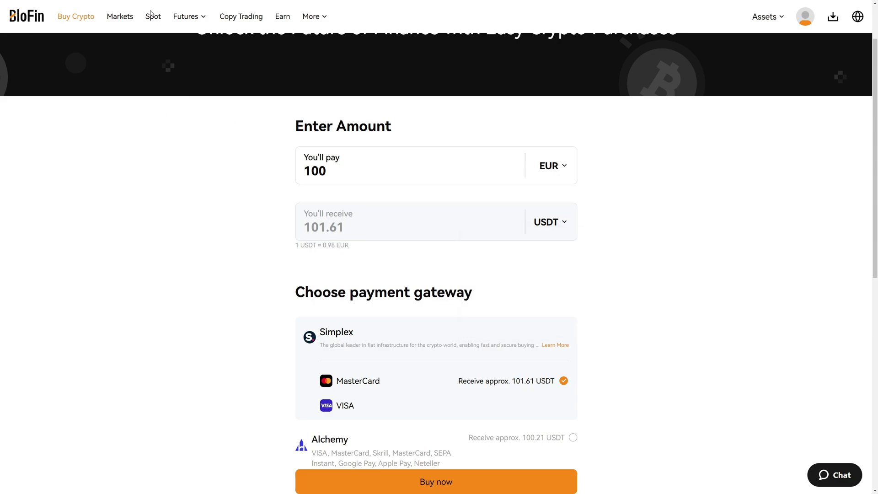
scroll(173, 178, down, 1)
scroll(174, 178, down, 2)
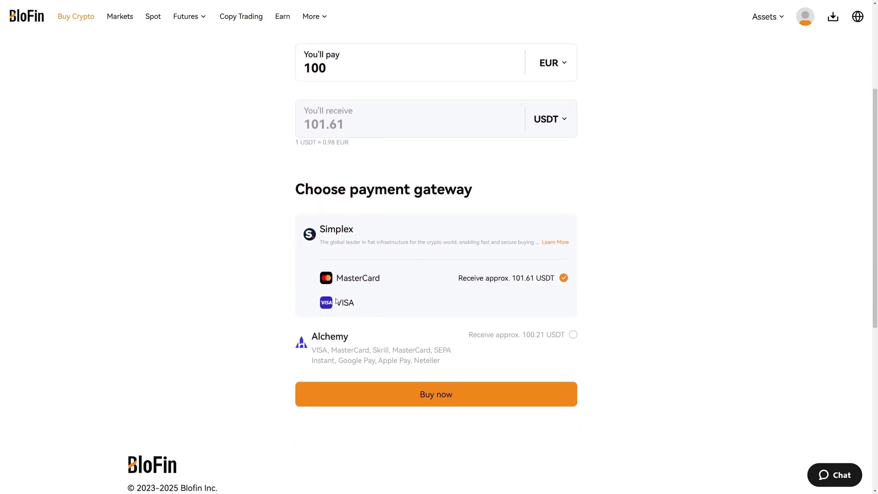
click(573, 335)
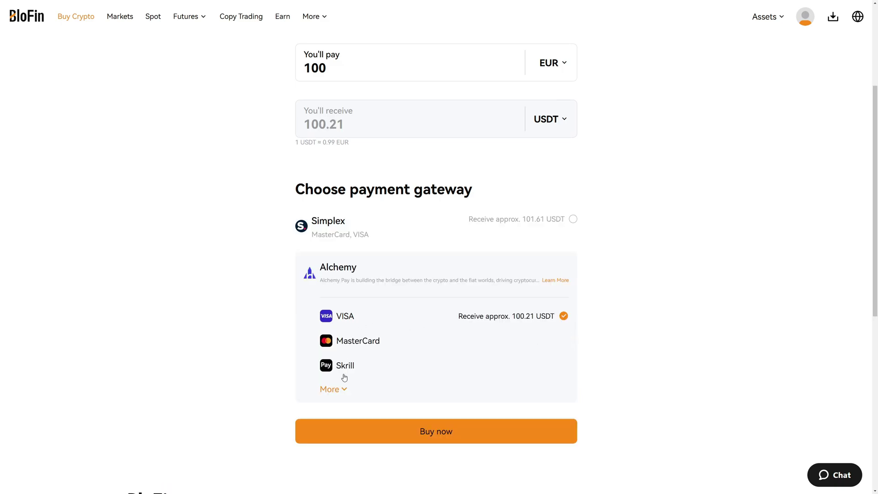
click(343, 392)
drag(329, 369, 357, 366)
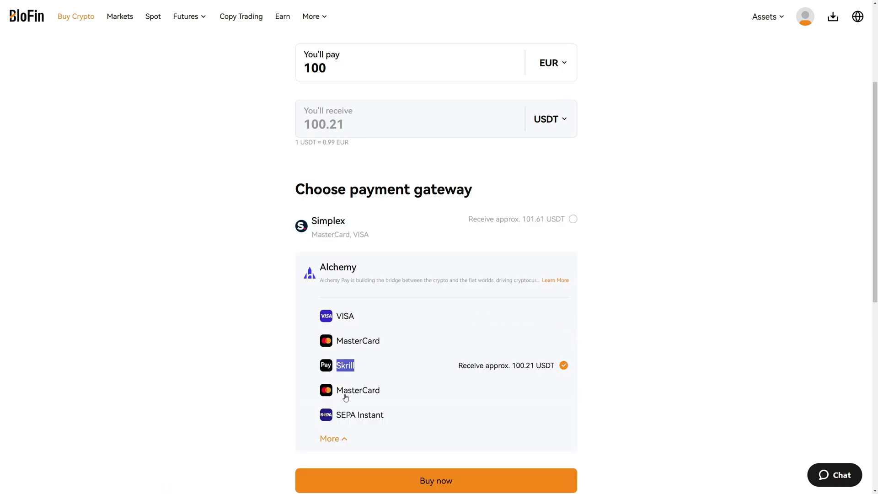
click(757, 373)
- Scroll back up to the top of the Buy Crypto page
scroll(171, 320, up, 4)
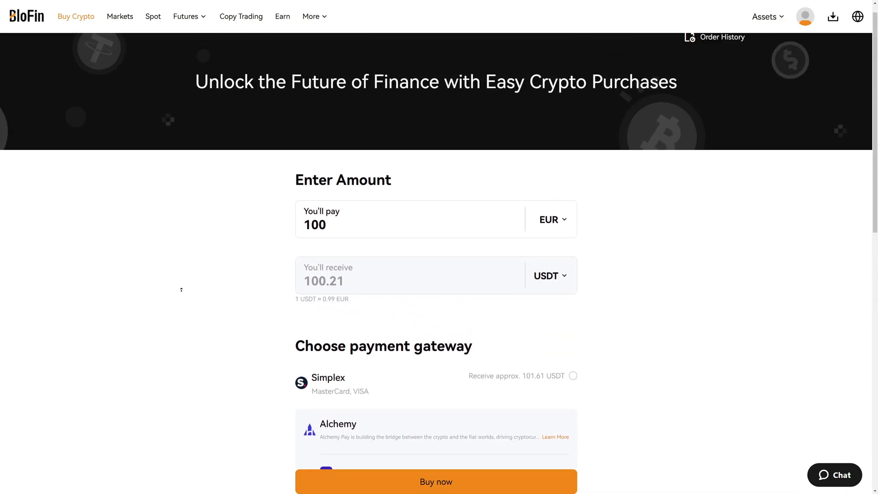